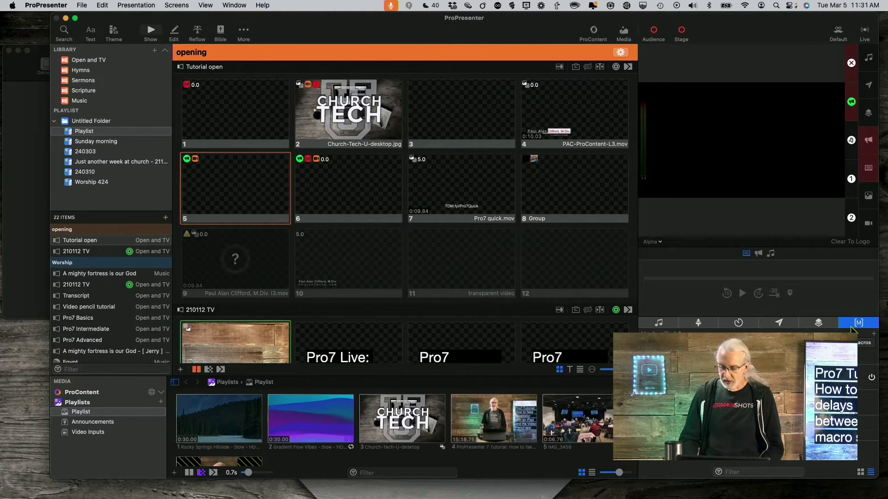
Add a macro named Macro 1 under Unclassified, then open and close its Action Palette.
left_click(873, 335)
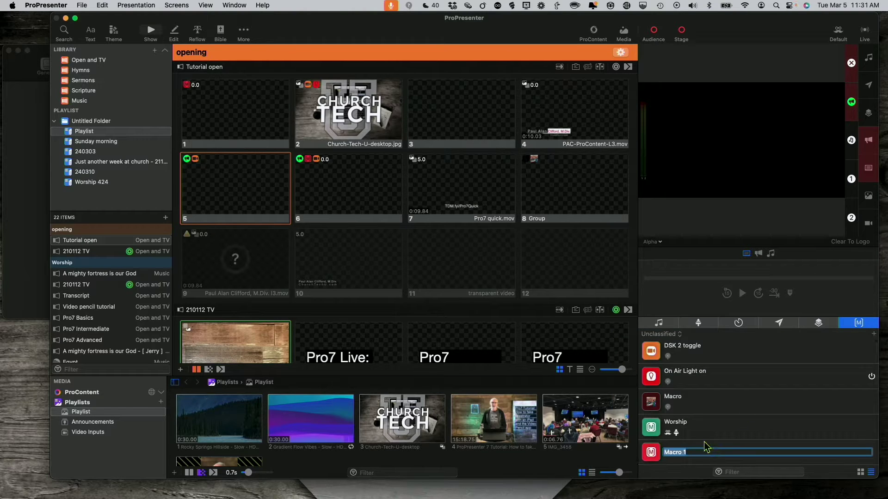
key("Return")
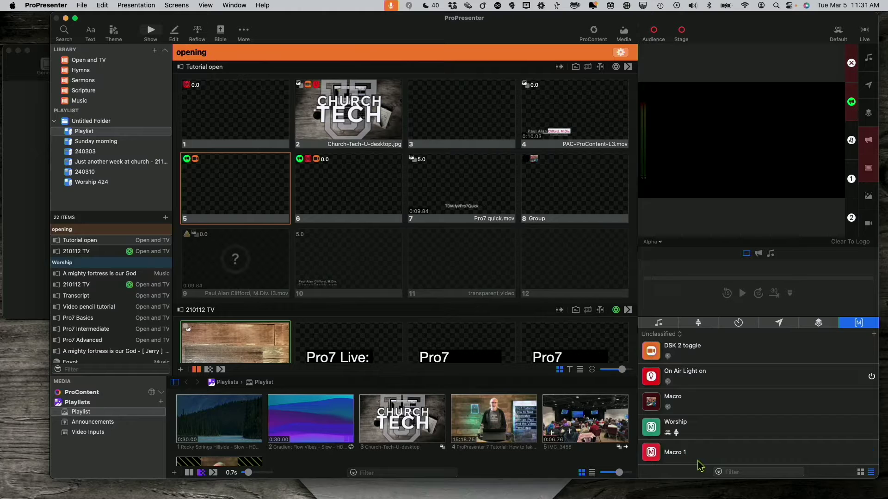
right_click(701, 460)
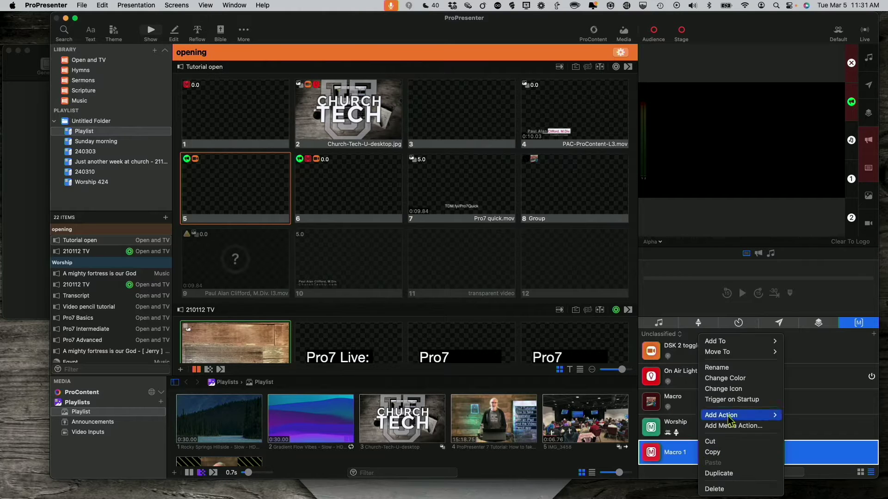
mouse_move(738, 419)
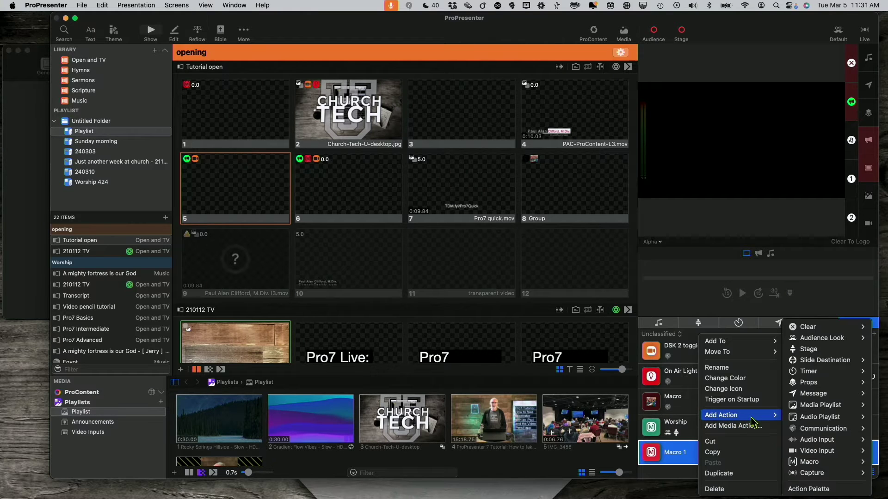
left_click(820, 493)
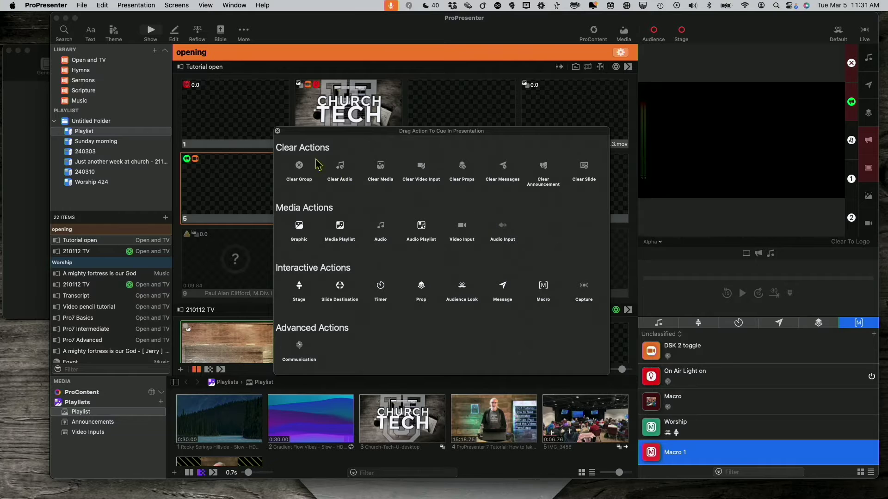
left_click(277, 130)
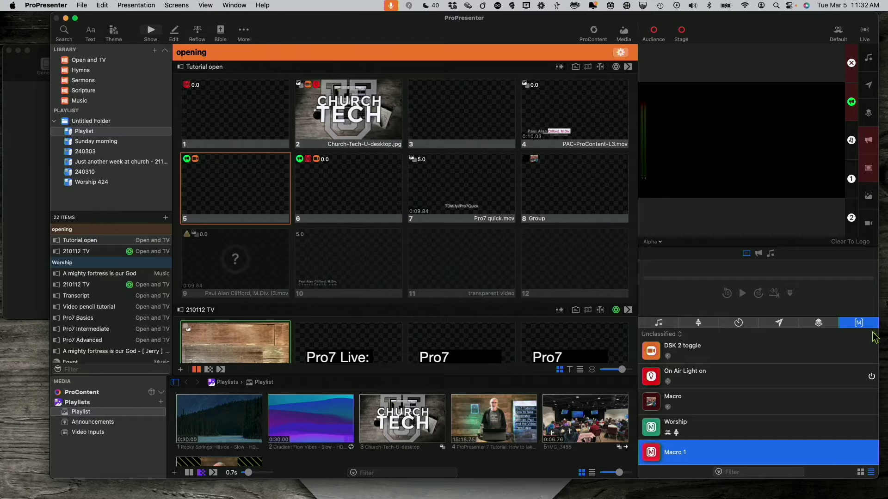
Add another macro under Unclassified and name it Macro 2.
left_click(873, 334)
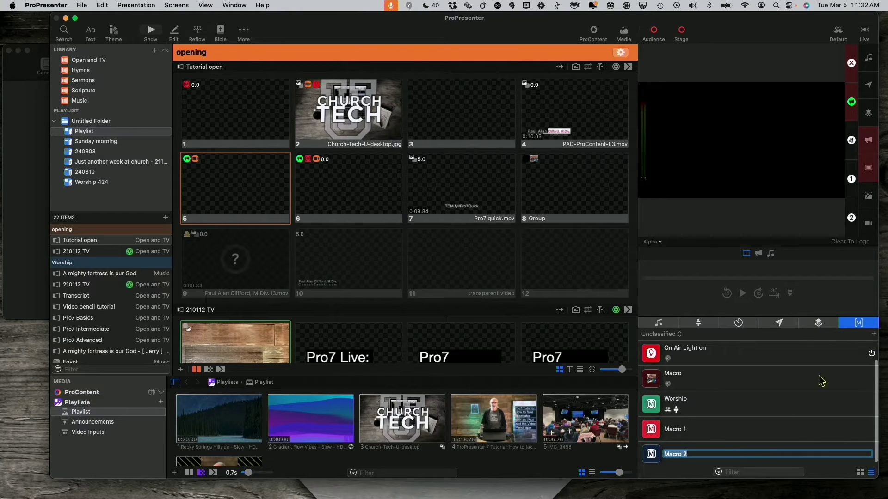
left_click(745, 451)
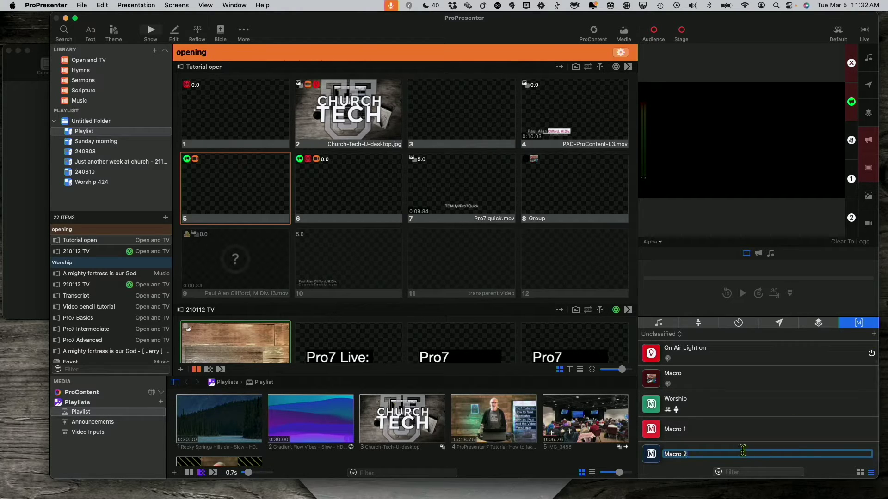
key("Return")
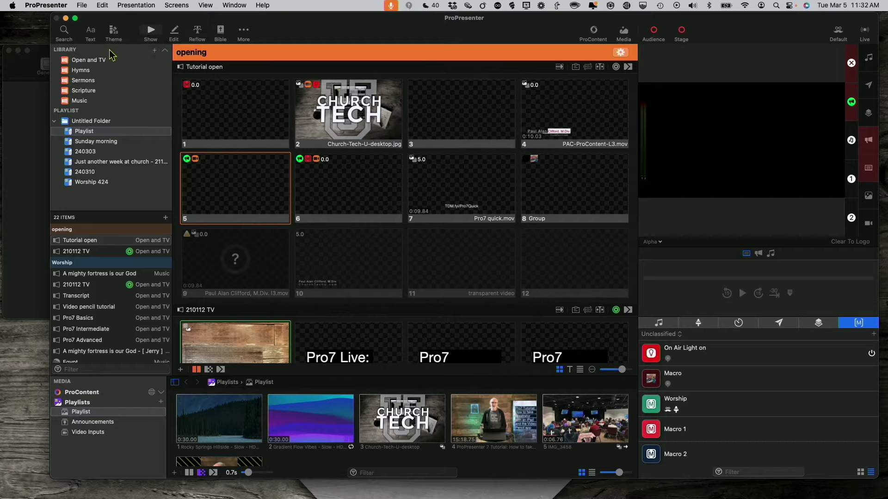
left_click(155, 50)
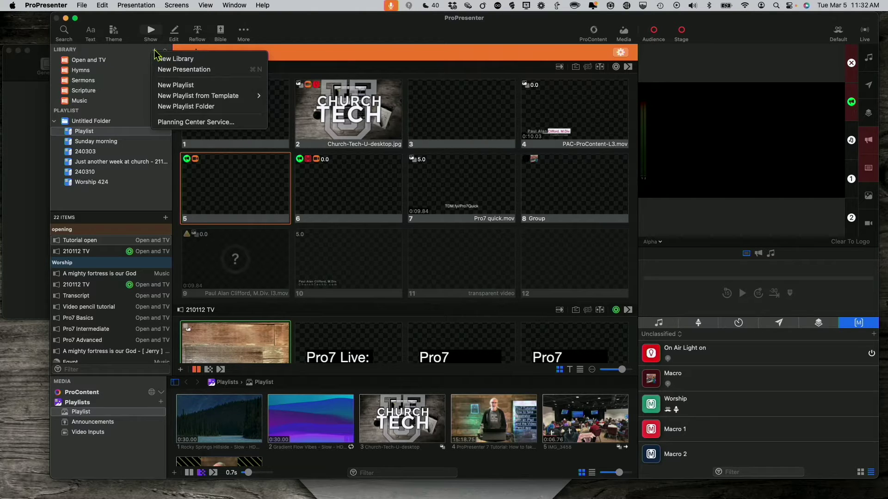
Create a new presentation named Two-step in the Open and TV library.
left_click(167, 72)
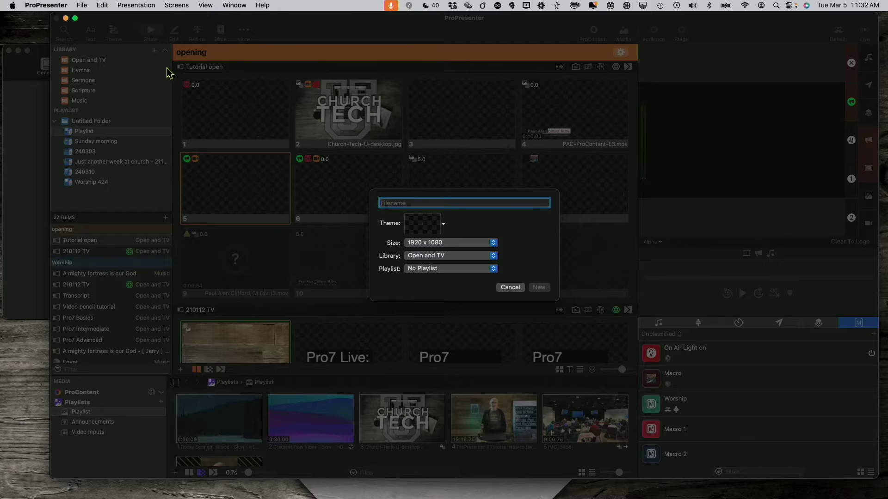
type("Two-step")
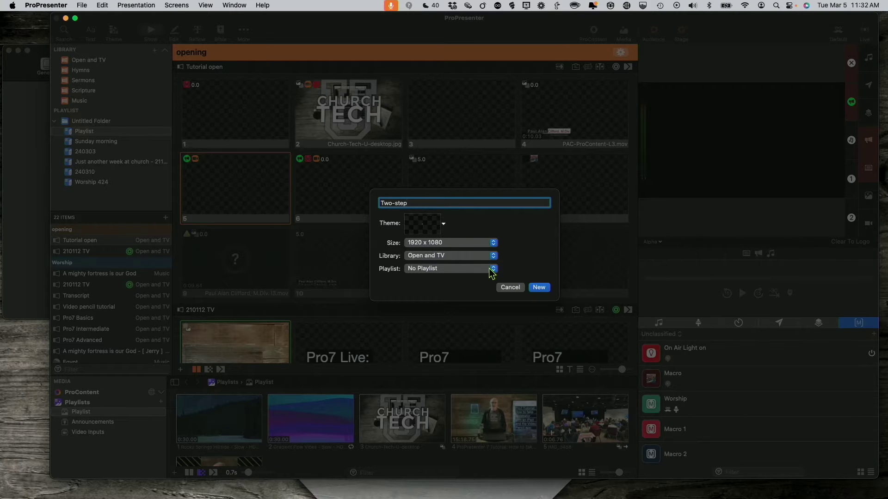
left_click(439, 260)
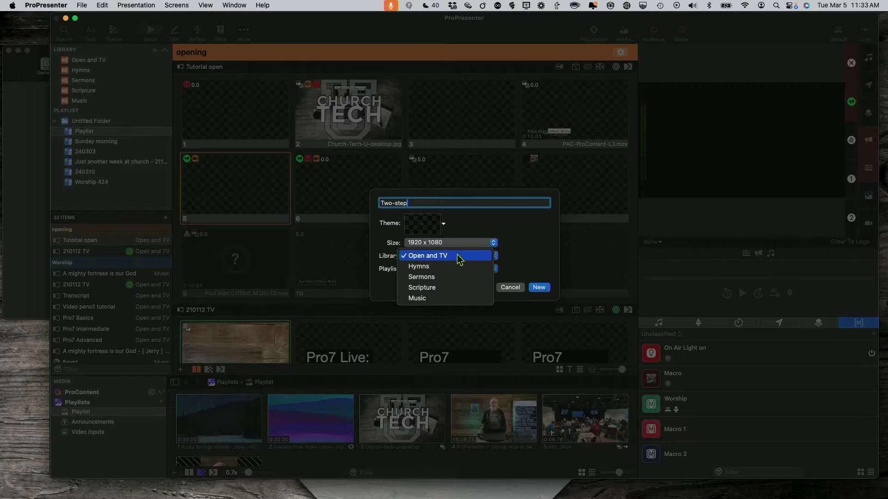
left_click(549, 264)
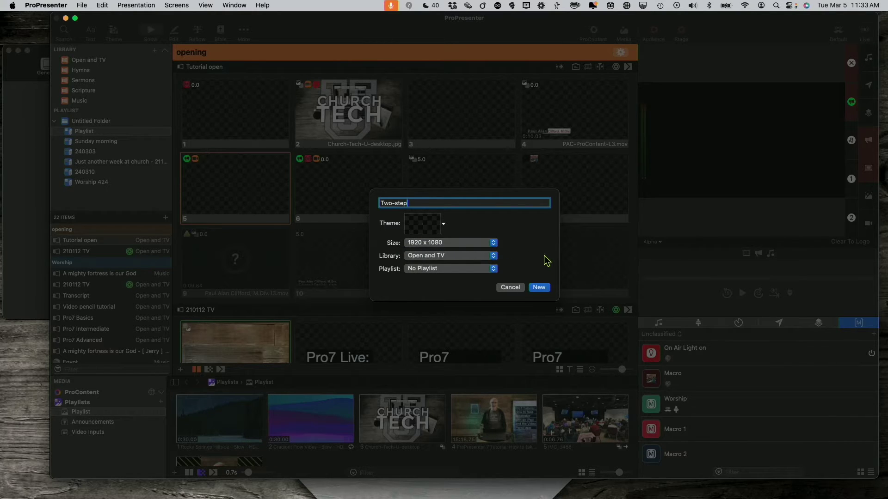
left_click(538, 288)
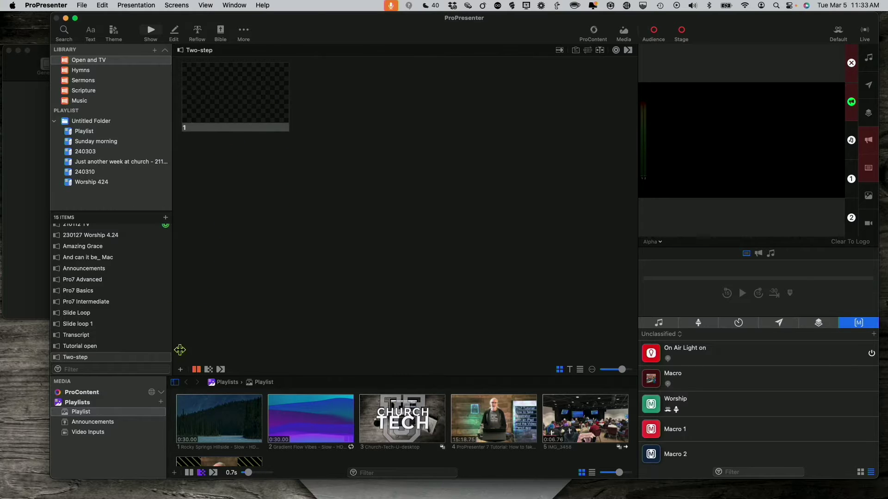
Add a new blank slide as the second slide of Two-step.
left_click(180, 371)
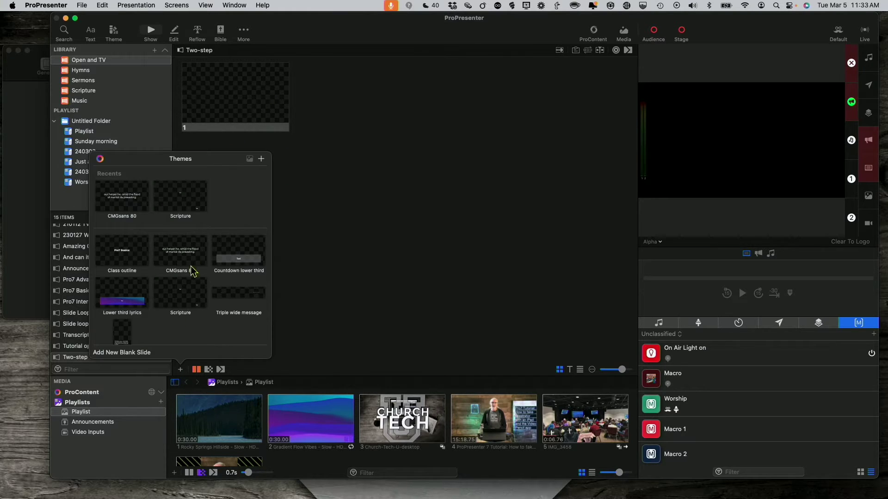
left_click(140, 353)
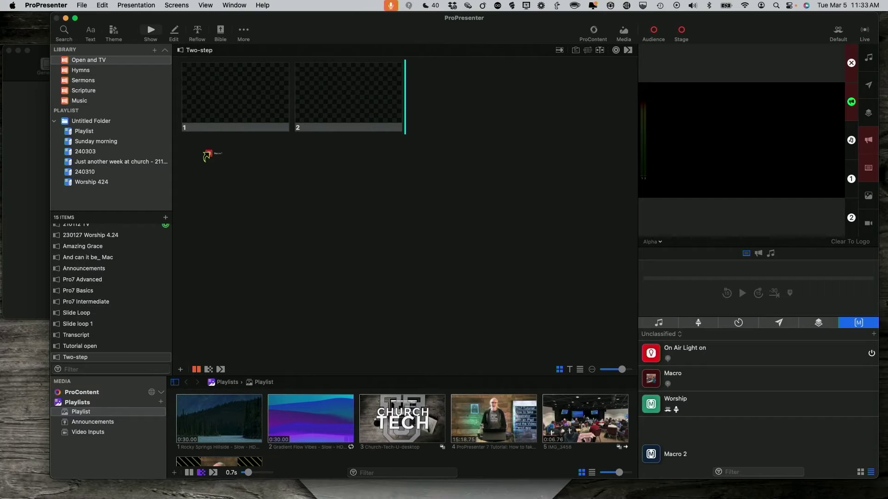
Drag Macro 1 onto slide 1 and Macro 2 onto slide 2.
left_click(234, 93)
left_click_drag(233, 93, 236, 93)
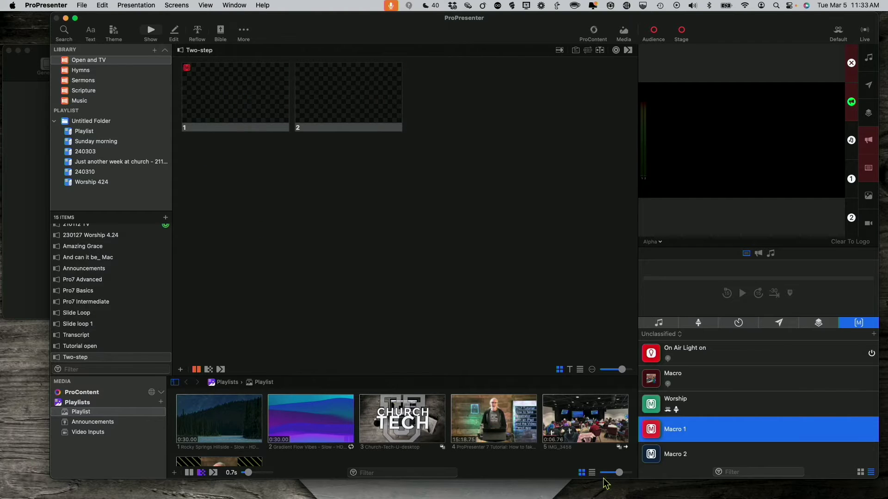
left_click_drag(649, 459, 348, 124)
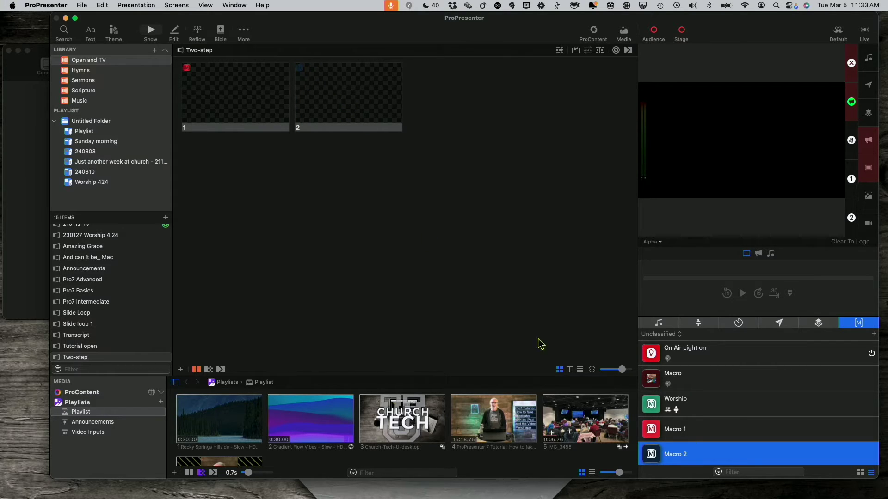
right_click(687, 457)
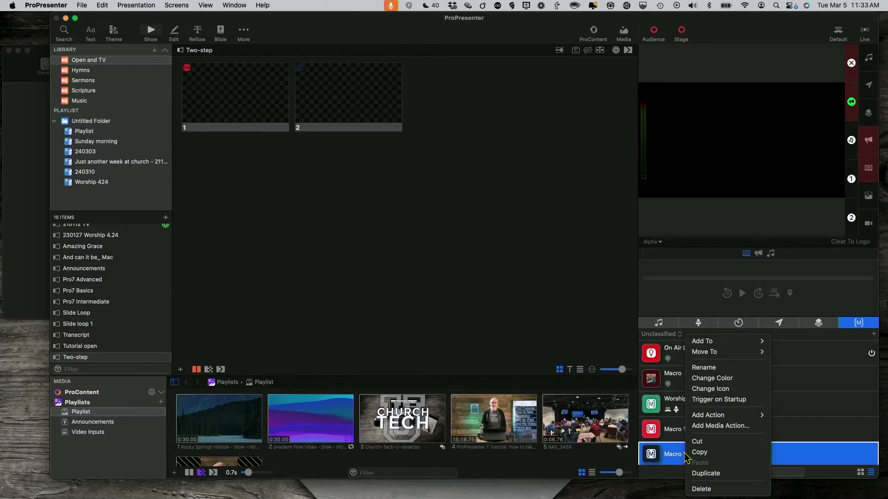
Give Macro 2 the Banana crayon colour and close the Colors panel.
left_click(714, 380)
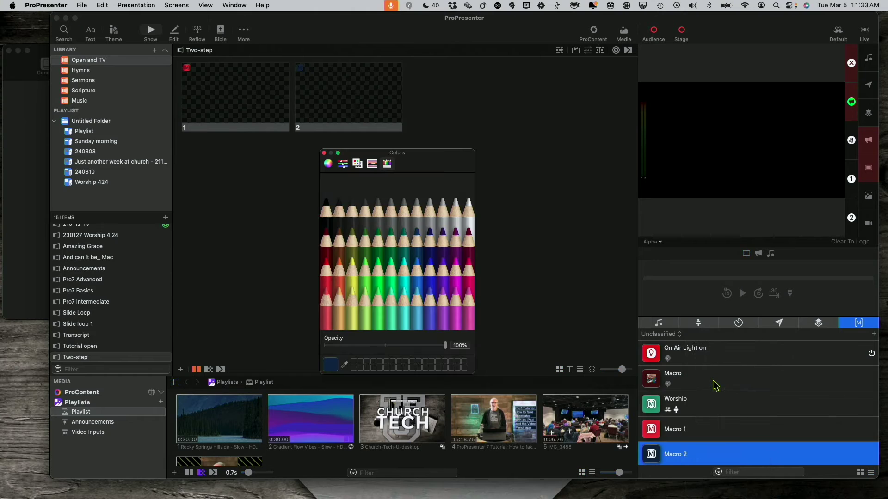
left_click(351, 299)
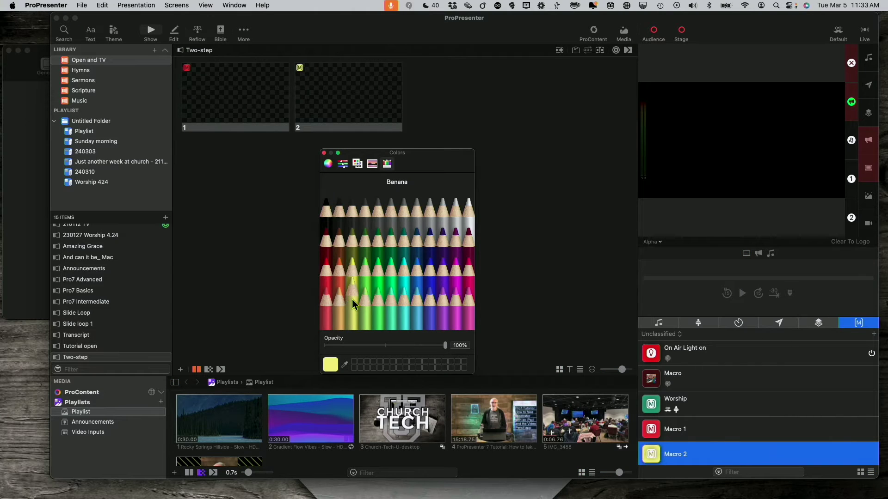
left_click(520, 258)
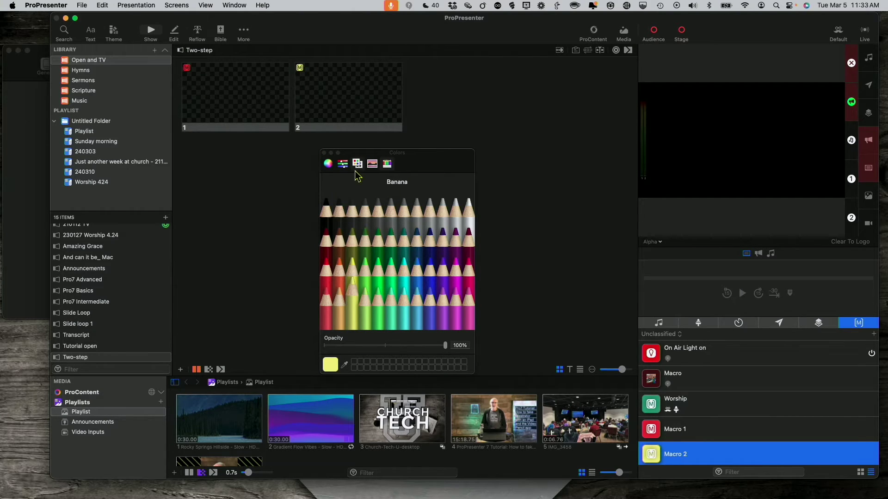
left_click(324, 153)
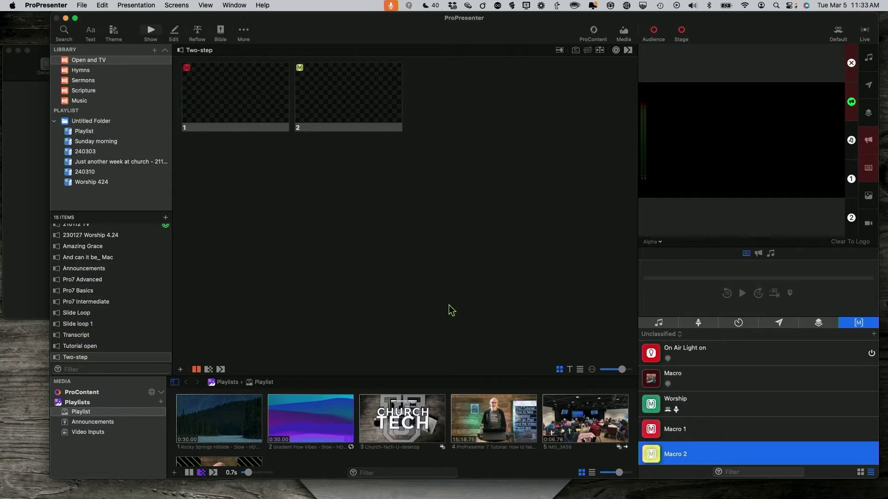
Give slide 1 a 2-second Go to Next timer, then trigger slide 1 to test it.
right_click(237, 94)
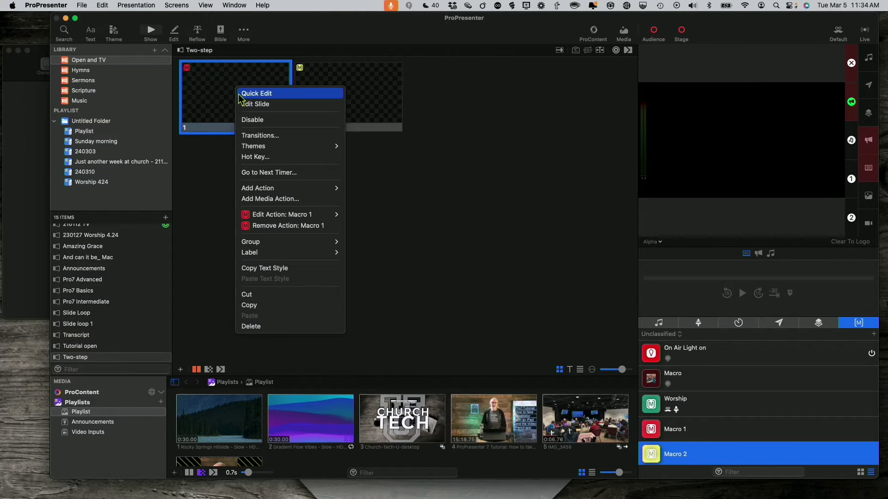
left_click(254, 173)
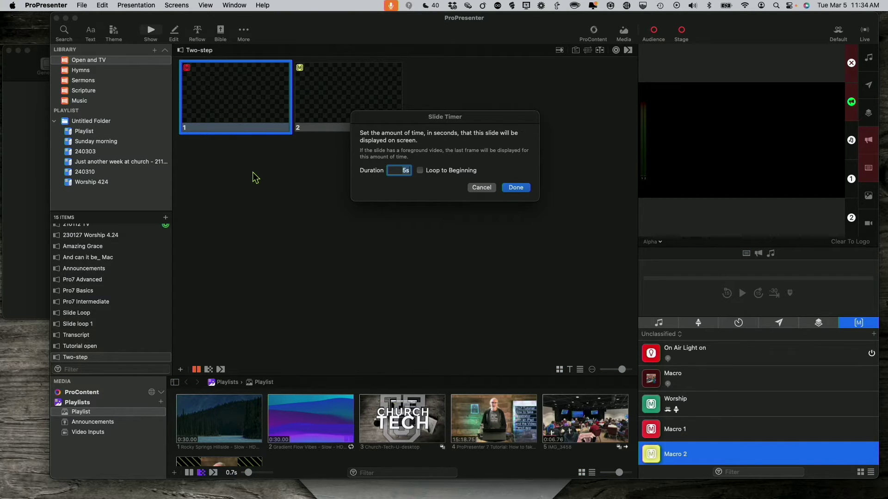
type("2")
left_click(516, 188)
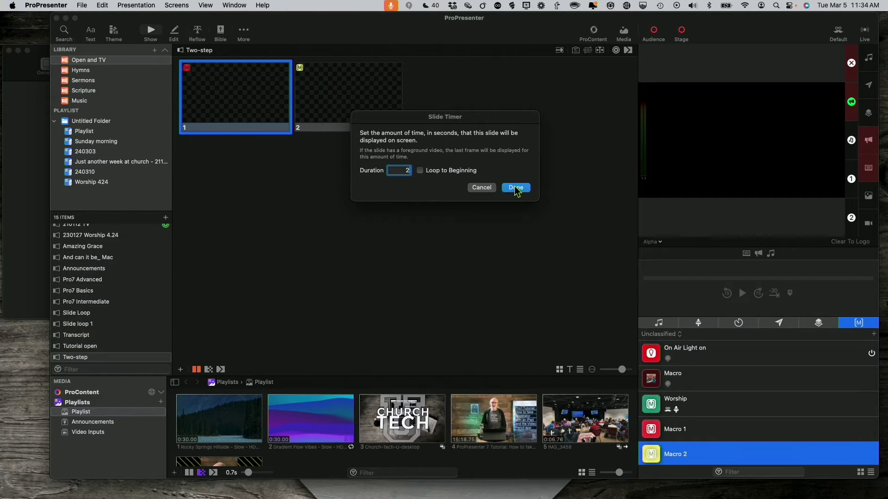
left_click(223, 93)
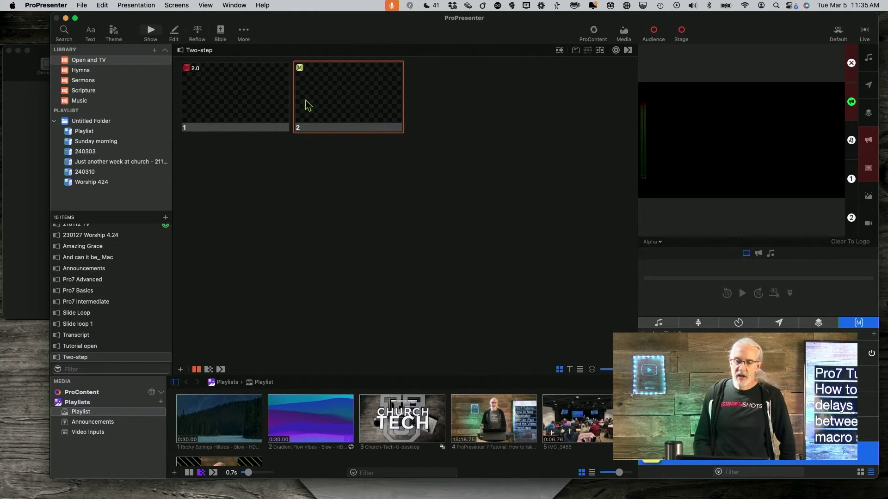
Choose Announcements from the audience Looks list.
left_click(616, 52)
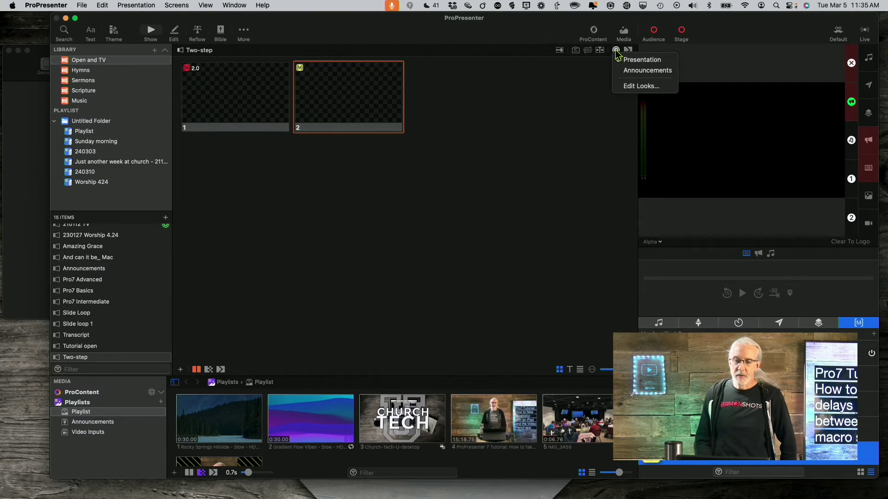
left_click(620, 72)
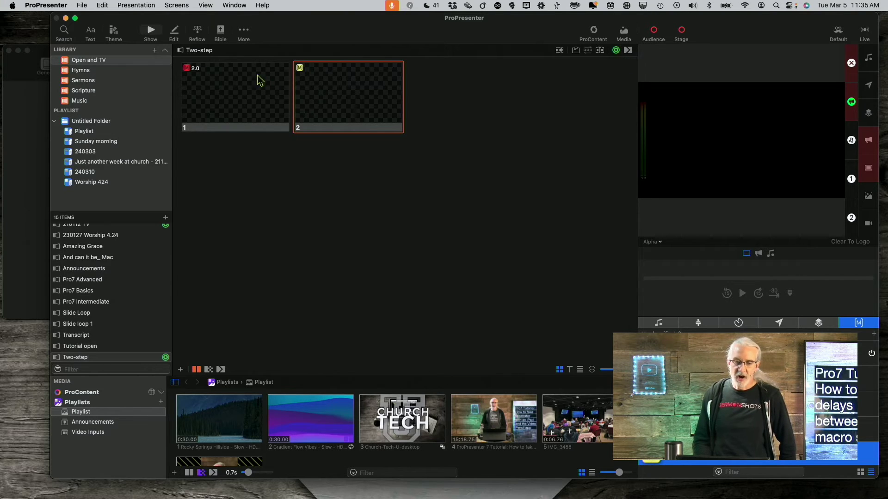